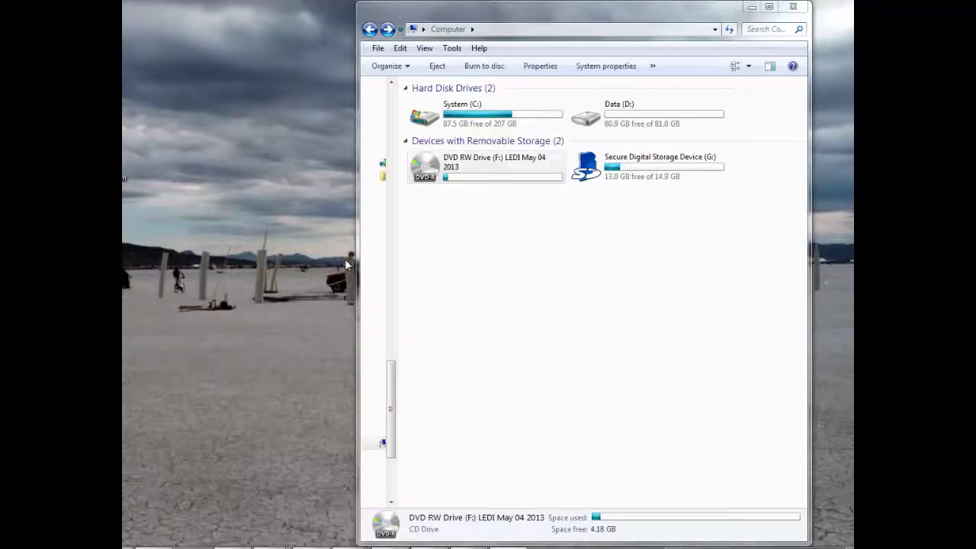
# - Copy the processing-1.2.1 folder from the LEDI disc into Program Files, approving the administrator prompt
pyautogui.doubleClick(433, 166)
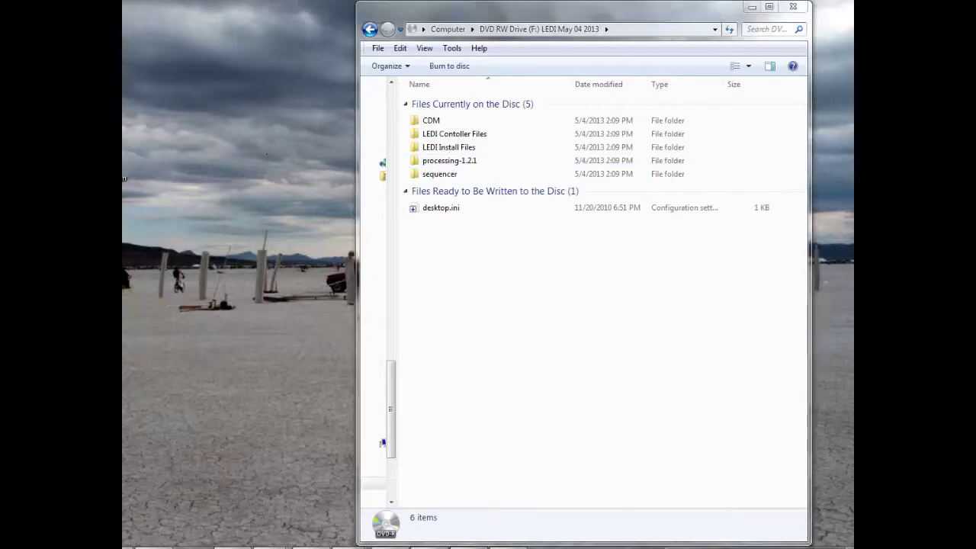
pyautogui.moveTo(160, 544)
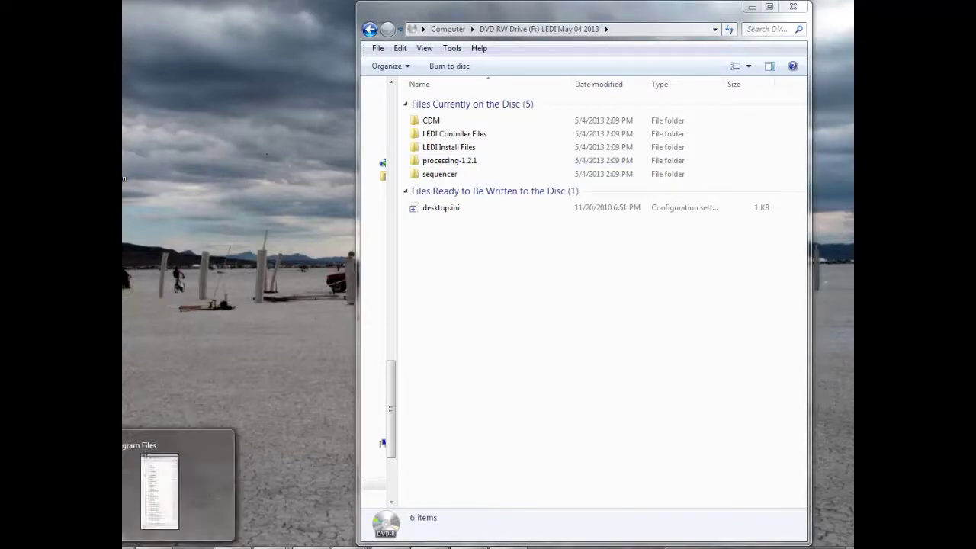
pyautogui.click(159, 515)
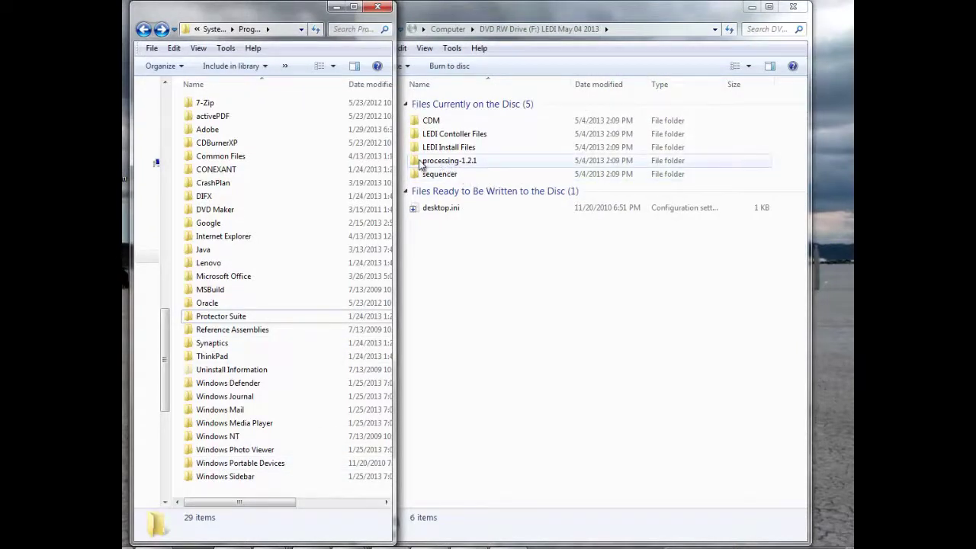
pyautogui.click(420, 164)
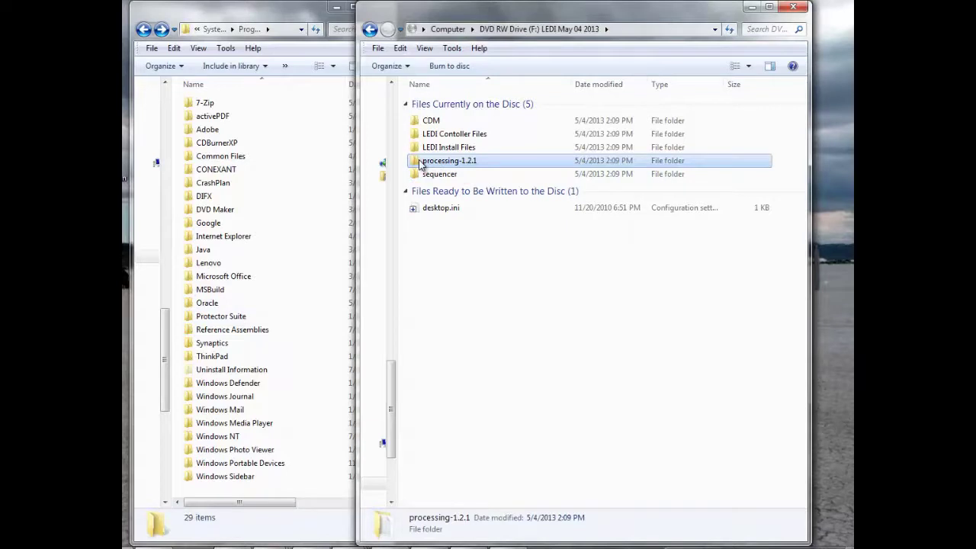
pyautogui.moveTo(420, 165); pyautogui.dragTo(316, 90)
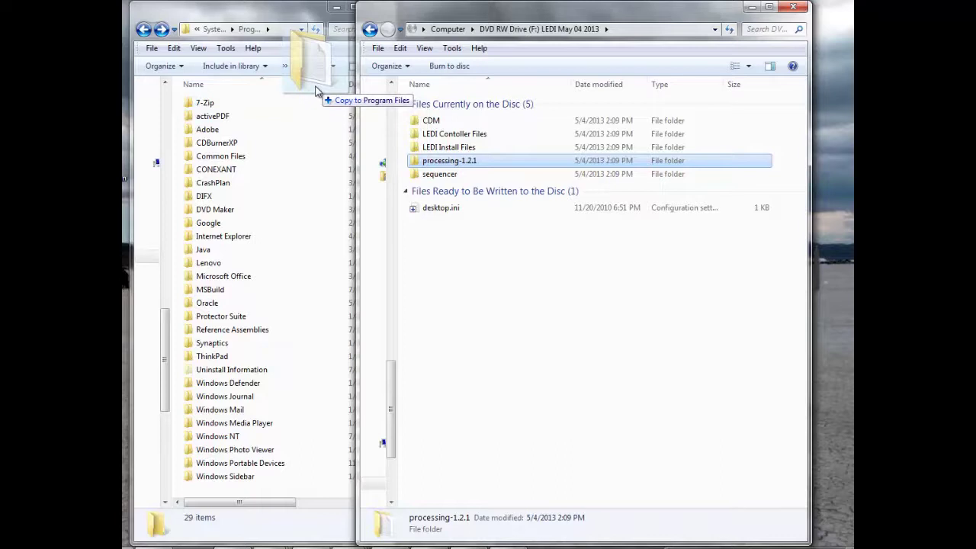
pyautogui.moveTo(317, 90); pyautogui.dragTo(317, 90)
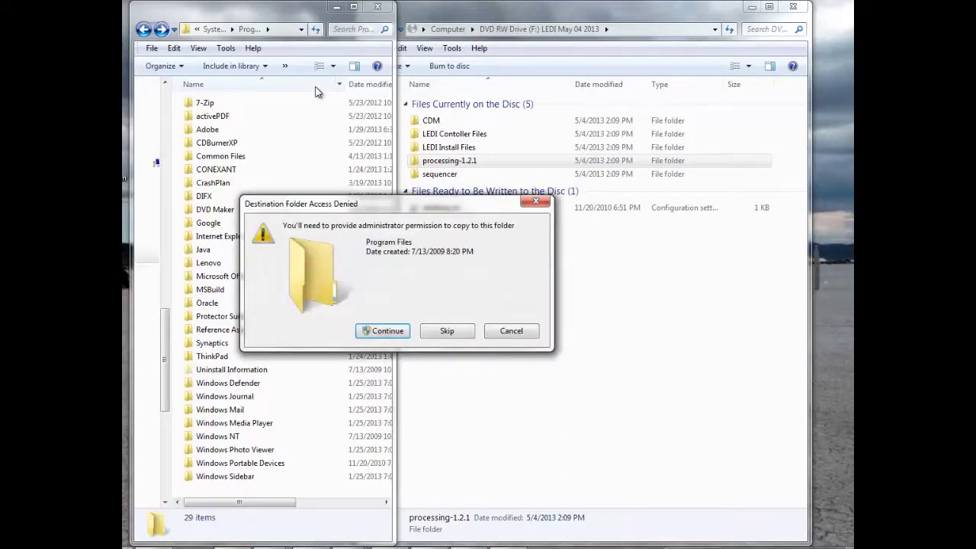
pyautogui.click(379, 334)
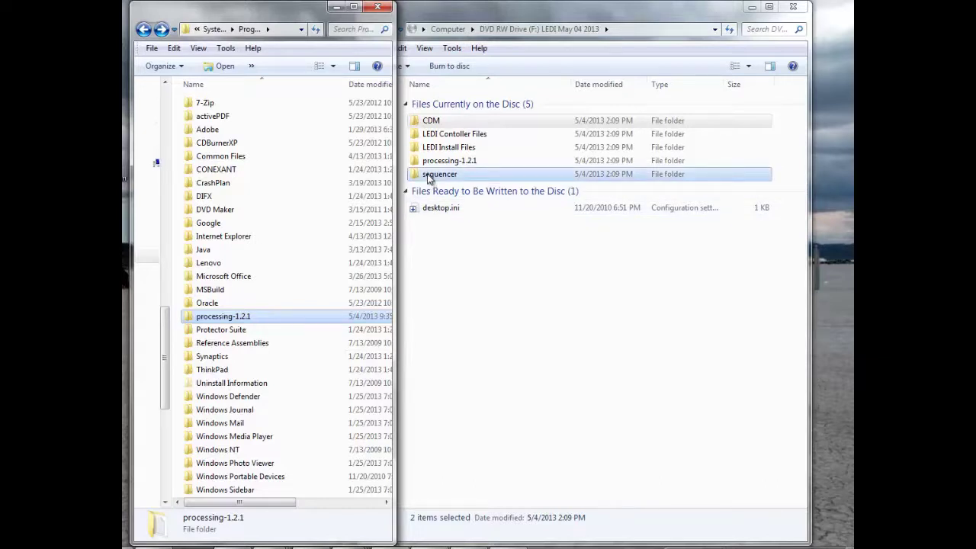
# - Minimize Program Files and copy the CDM and sequencer folders from the disc to the desktop
pyautogui.click(334, 9)
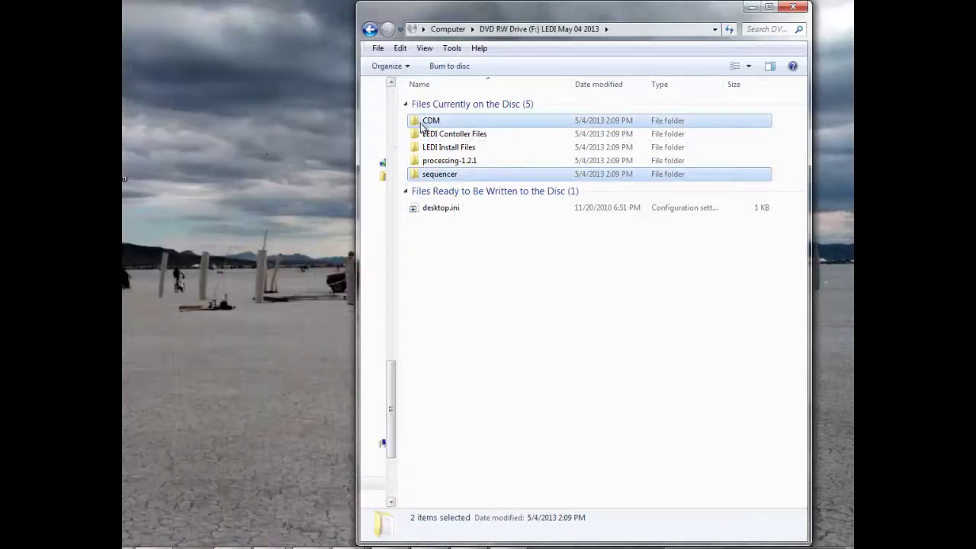
pyautogui.moveTo(424, 127)
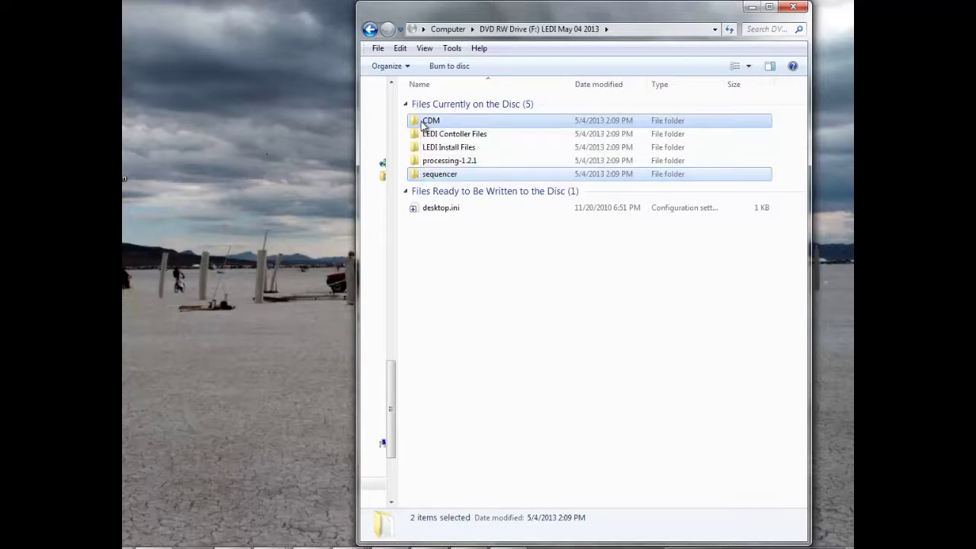
pyautogui.moveTo(424, 126); pyautogui.dragTo(302, 115)
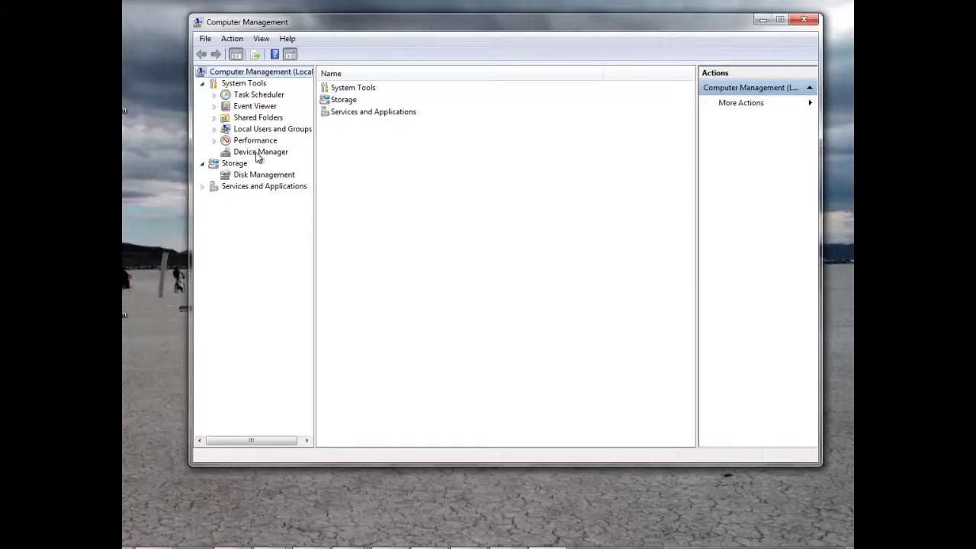
# - In Device Manager, expand Ports (COM & LPT) and confirm the USB Serial Port is on COM5
pyautogui.click(257, 153)
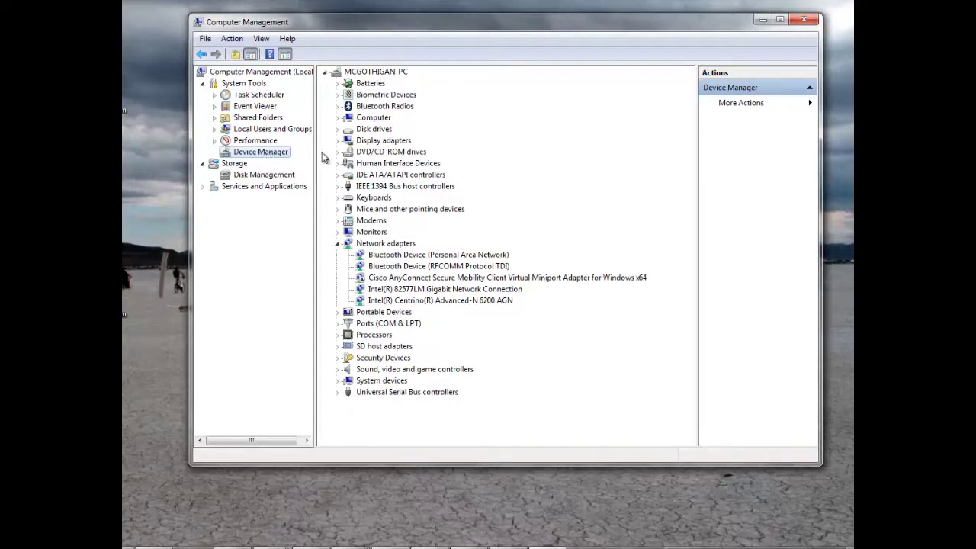
pyautogui.click(368, 327)
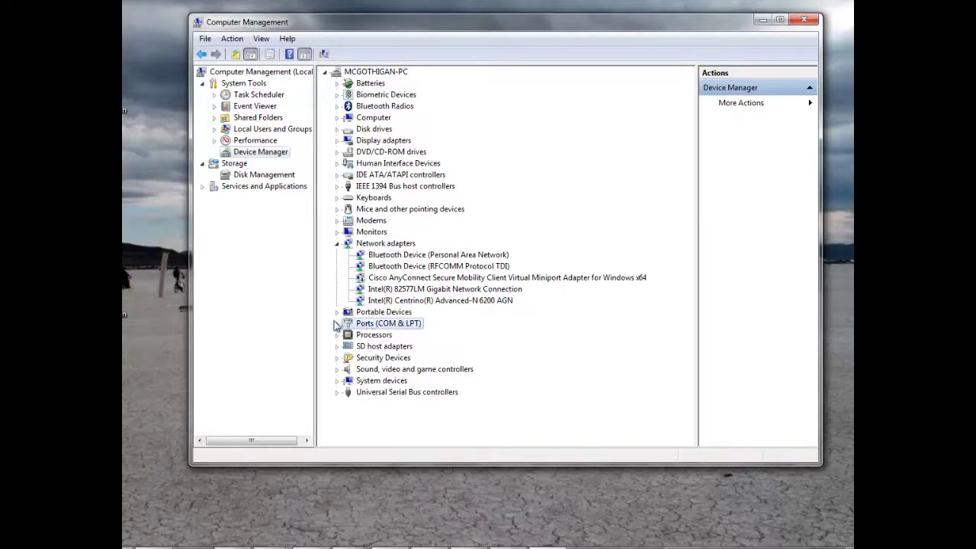
pyautogui.click(338, 324)
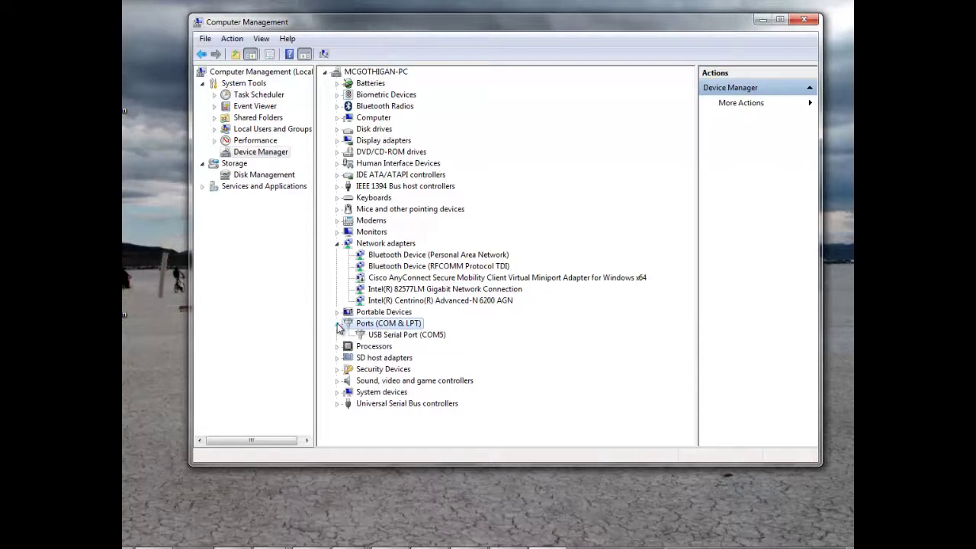
pyautogui.click(377, 337)
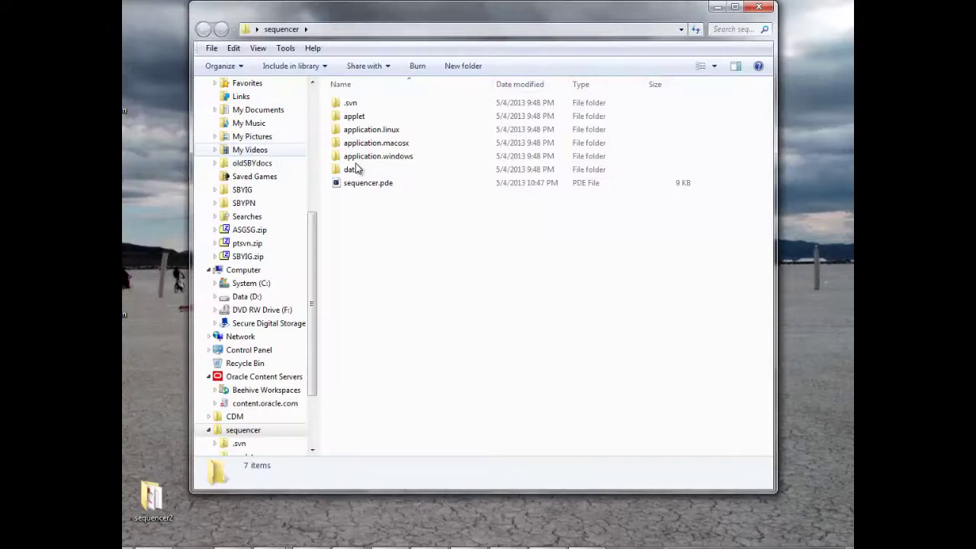
# - Open sequencer.pde and change its port name from COM7 to COM5
pyautogui.doubleClick(372, 187)
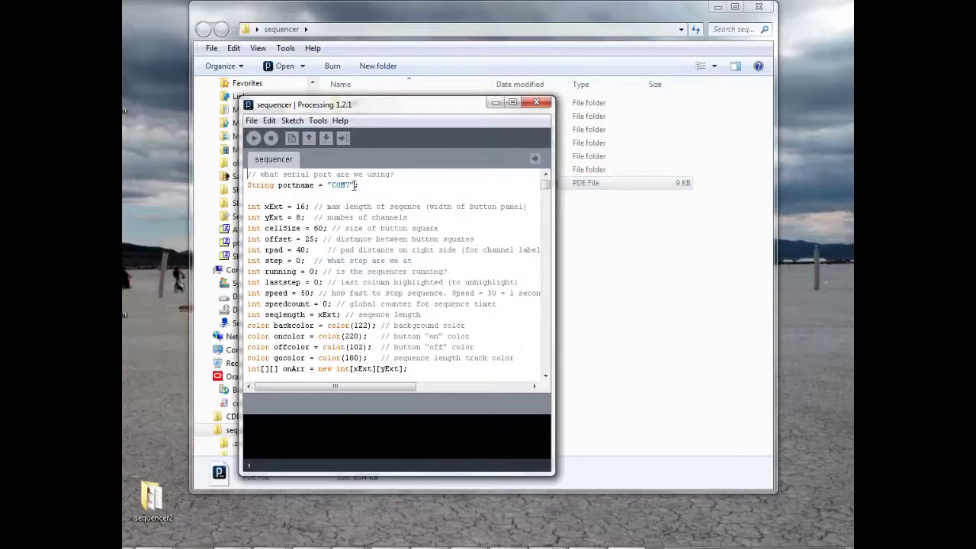
pyautogui.click(347, 185)
pyautogui.moveTo(344, 185); pyautogui.dragTo(350, 185)
pyautogui.write('5')
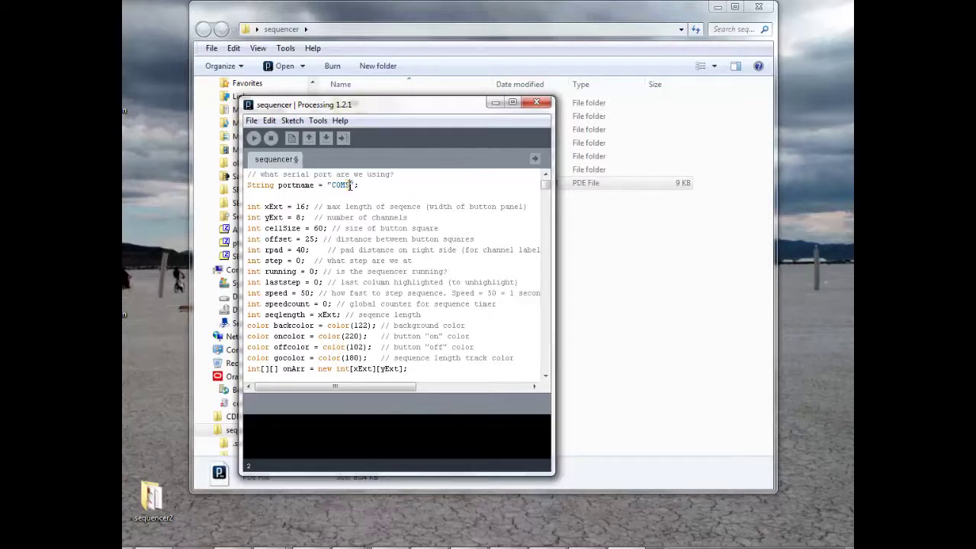
# - Save the edited sketch and close the Processing window
pyautogui.click(251, 122)
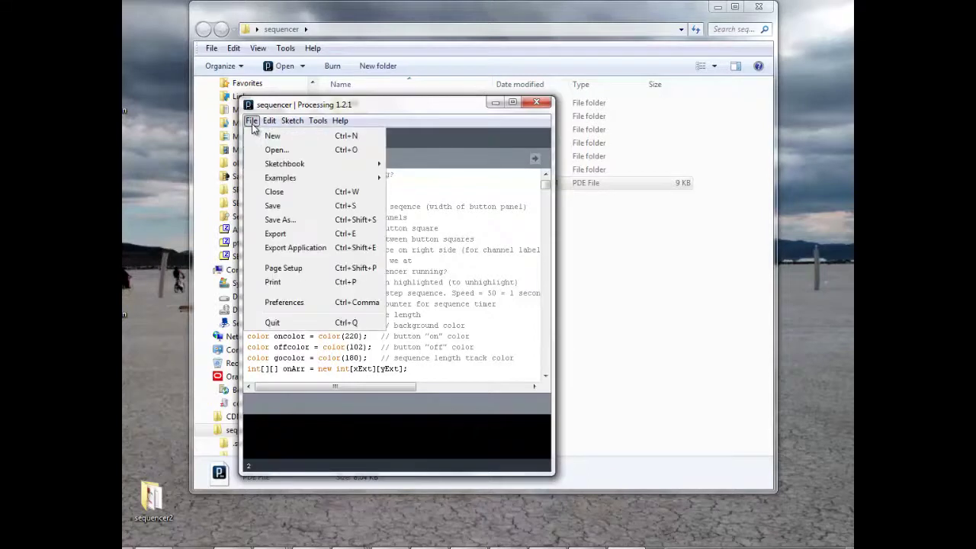
pyautogui.click(273, 205)
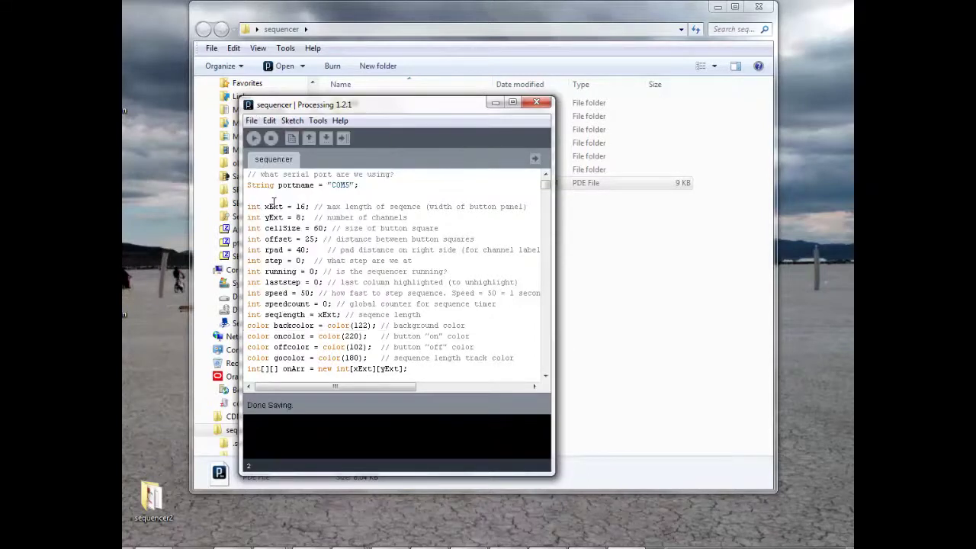
pyautogui.click(534, 102)
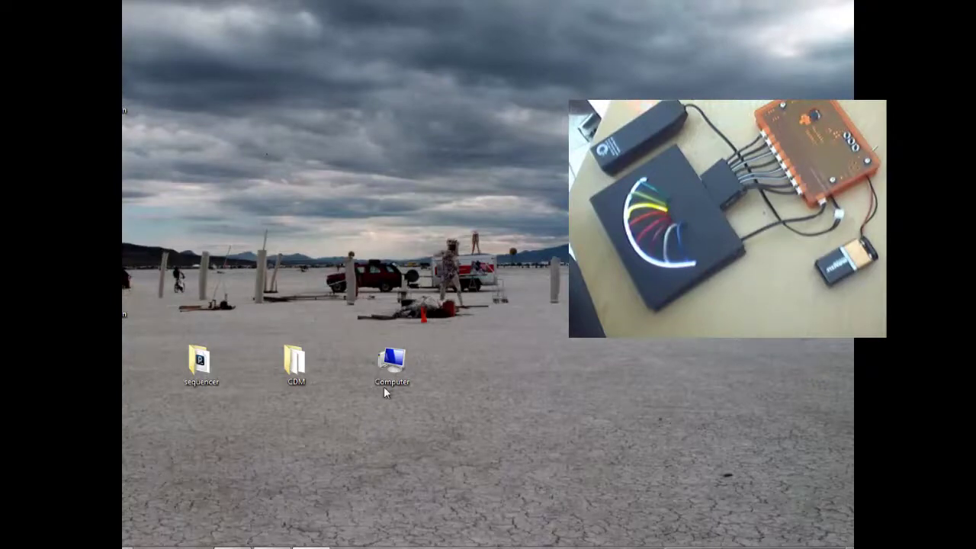
# - Open the desktop sequencer folder and launch sequencer.pde in Processing
pyautogui.doubleClick(221, 374)
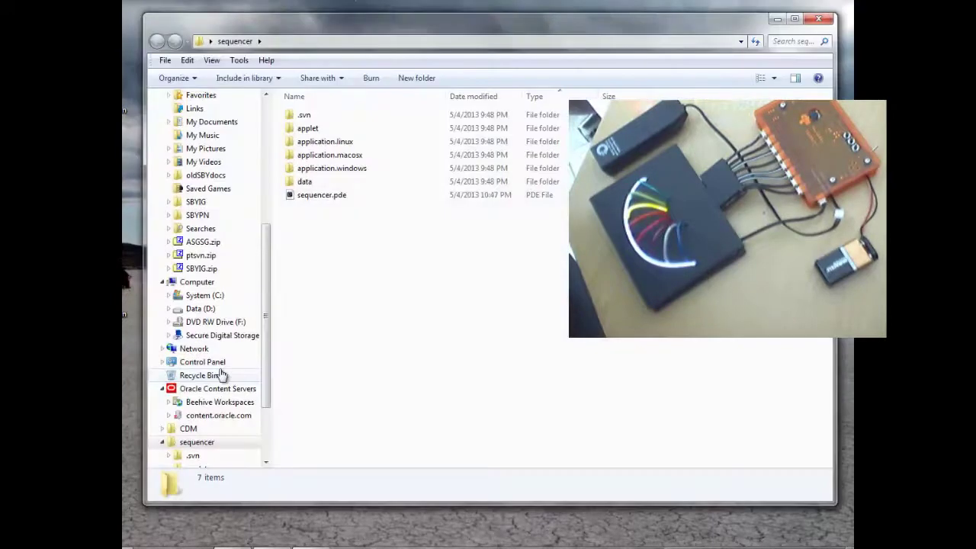
pyautogui.doubleClick(323, 196)
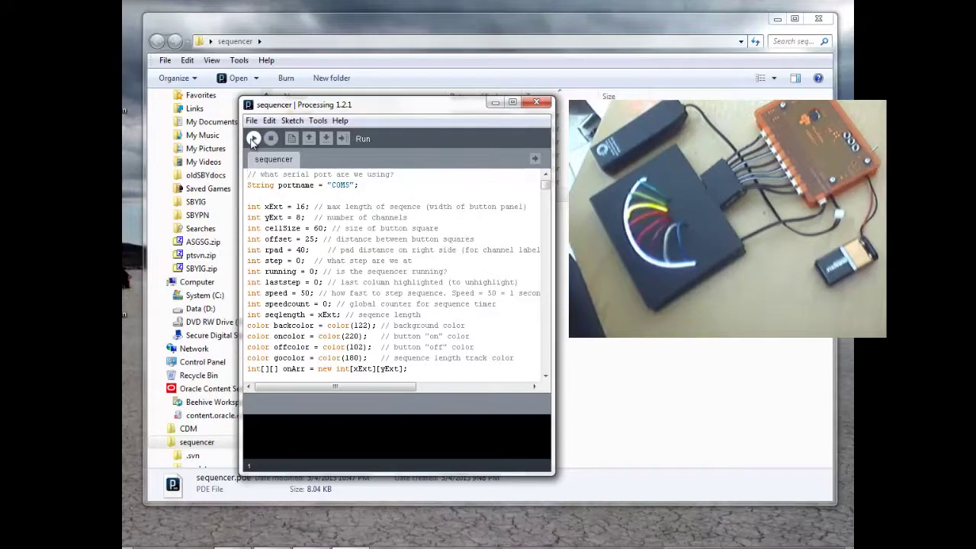
# - Run the sketch and turn on grid cells A1, C3, C5 and B6
pyautogui.click(253, 140)
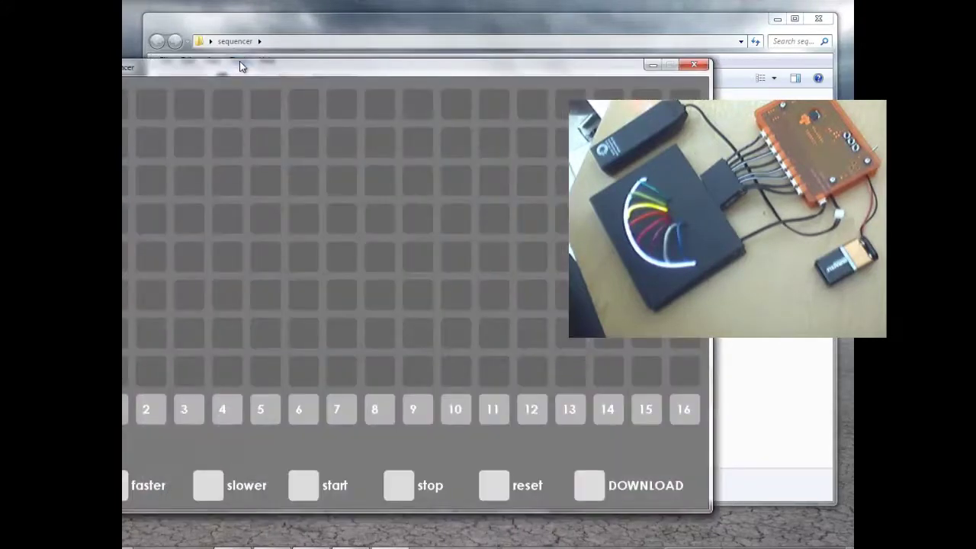
pyautogui.moveTo(240, 61); pyautogui.dragTo(312, 17)
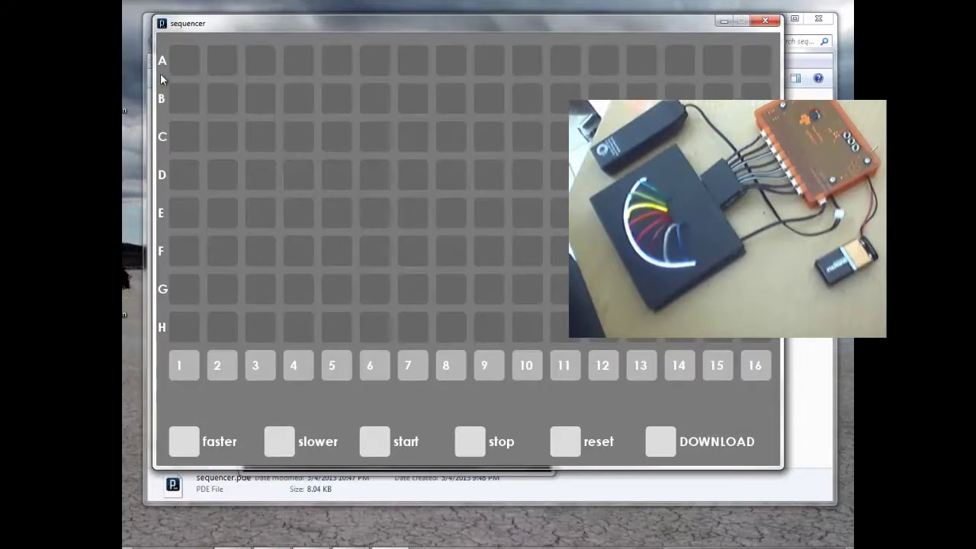
pyautogui.click(183, 68)
pyautogui.click(183, 68)
pyautogui.click(183, 72)
pyautogui.click(254, 147)
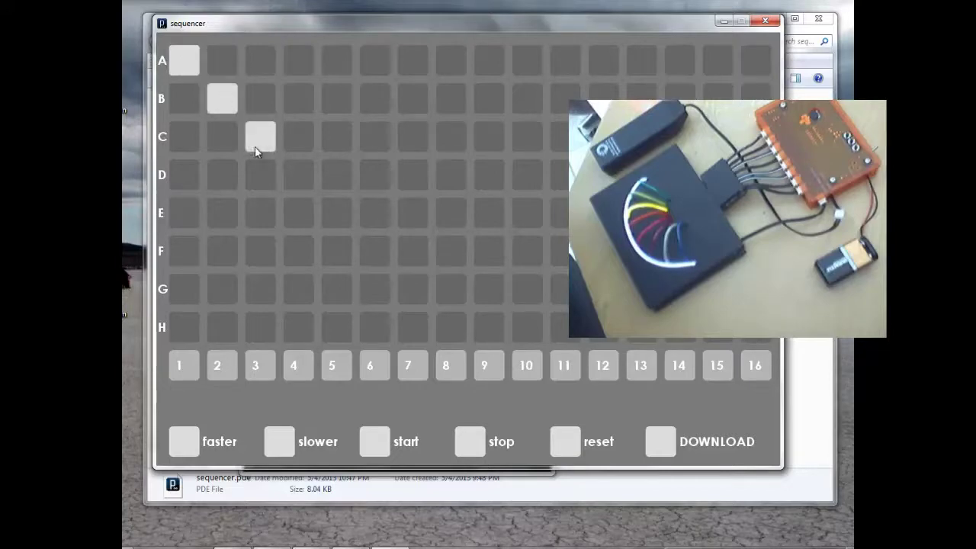
pyautogui.click(334, 143)
pyautogui.click(374, 97)
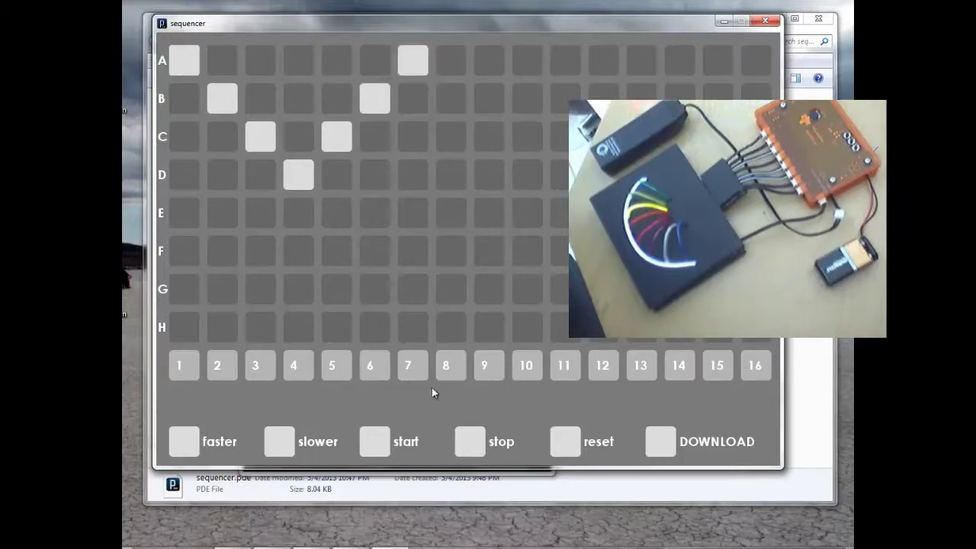
# - Hide the code window, start playback and limit the sequence to seven steps
pyautogui.click(389, 545)
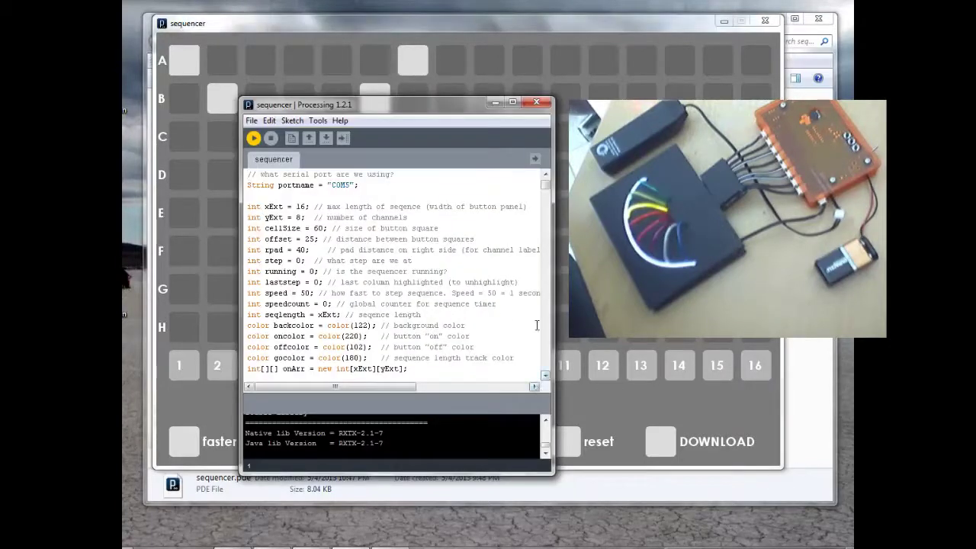
pyautogui.click(495, 101)
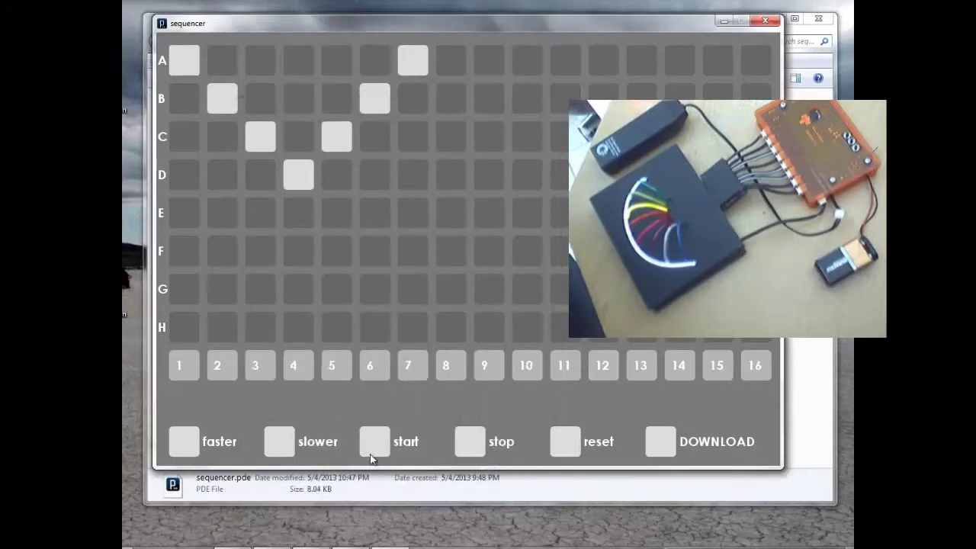
pyautogui.click(375, 446)
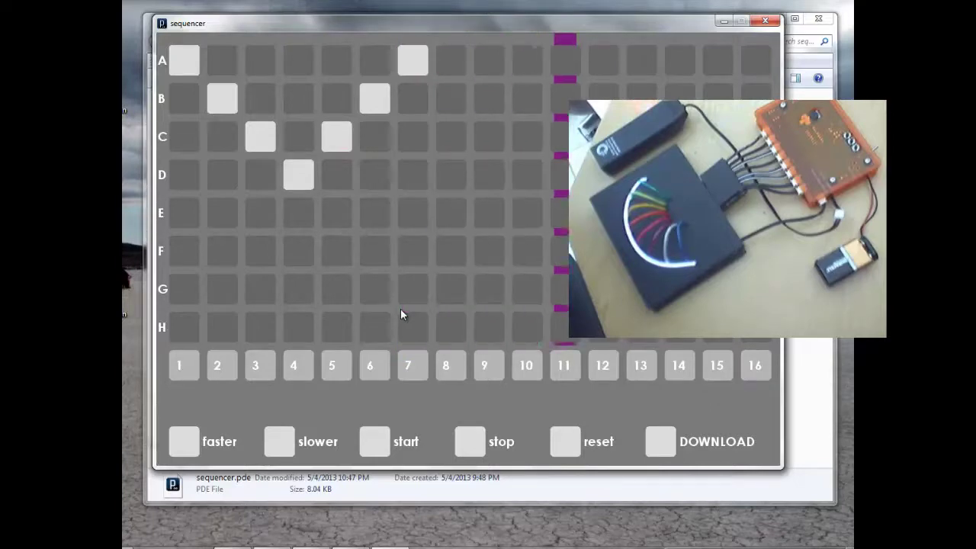
pyautogui.click(411, 369)
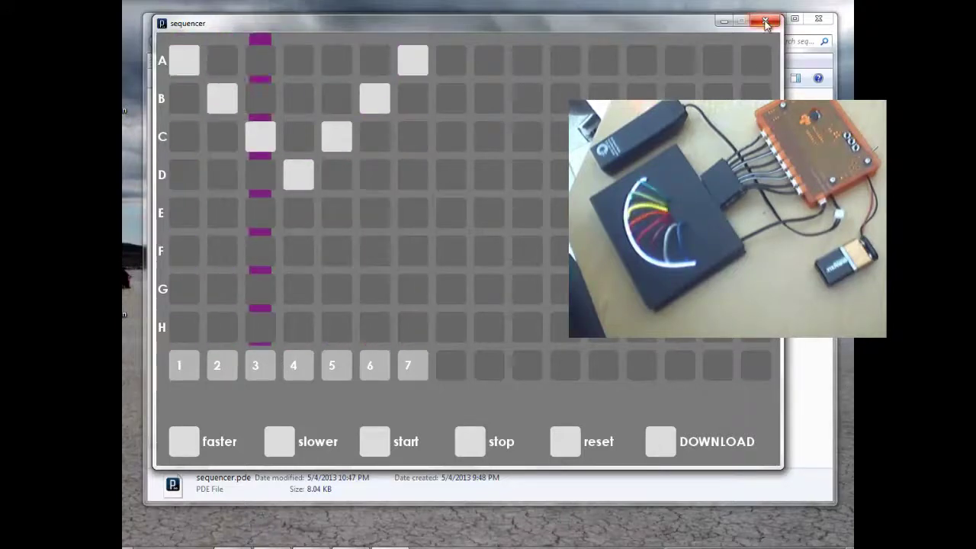
# - Relaunch the sequencer sketch and turn on cells B2, another channel C step, and A7
pyautogui.click(764, 20)
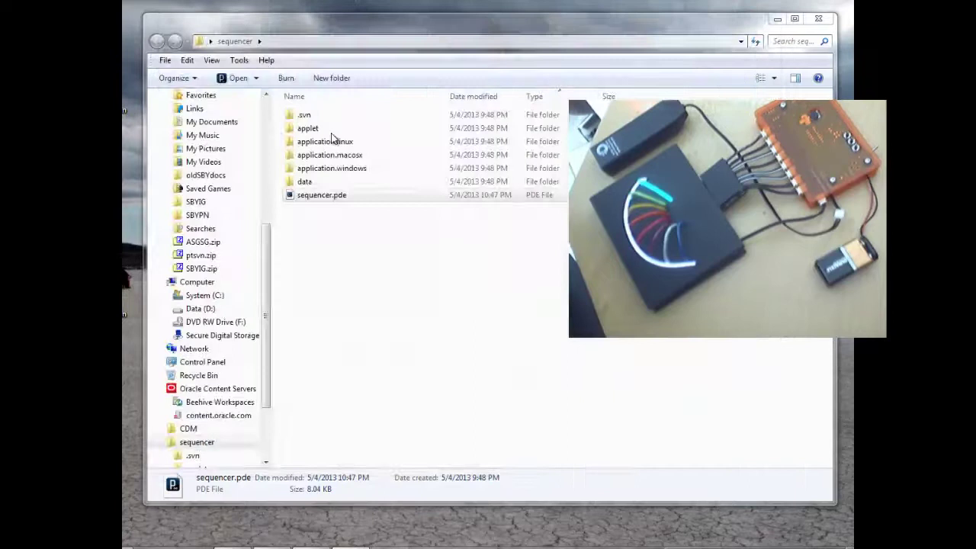
pyautogui.doubleClick(311, 196)
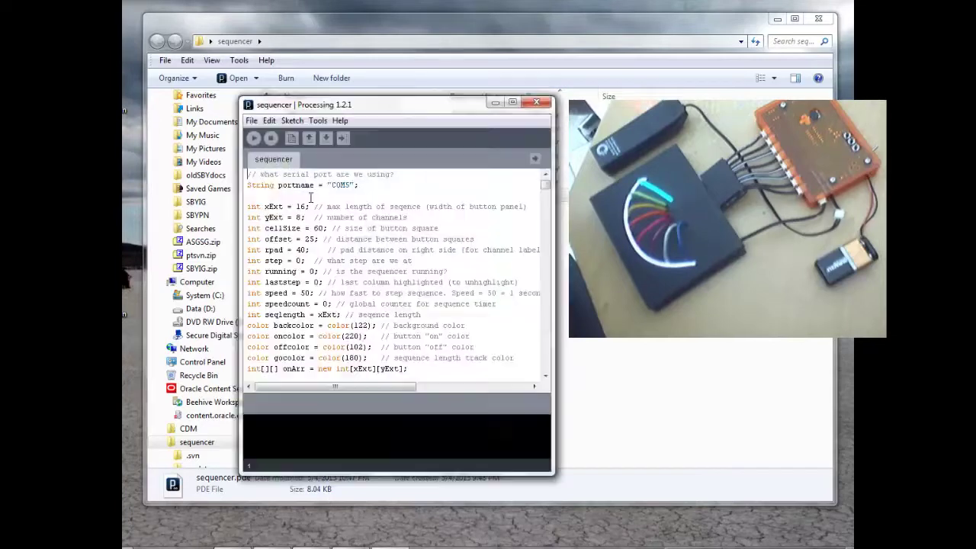
pyautogui.click(253, 139)
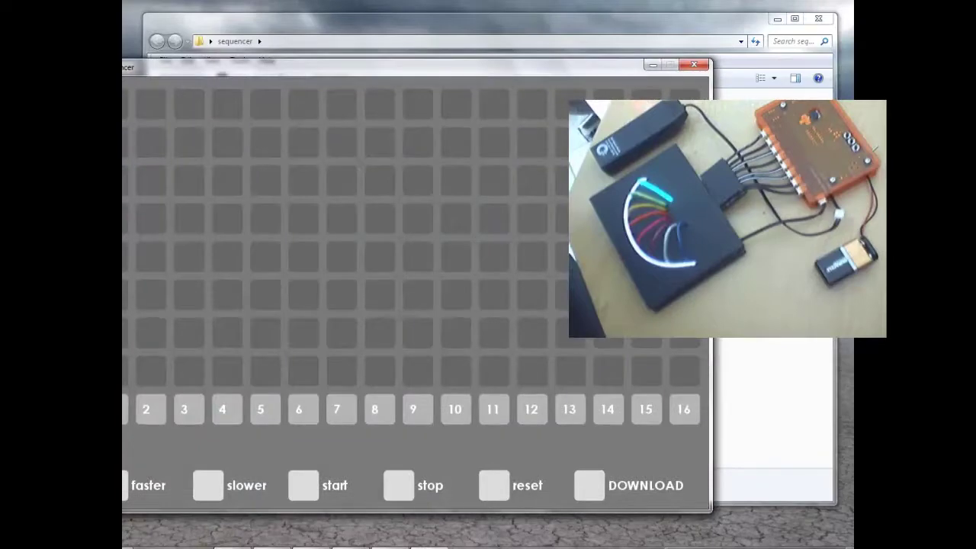
pyautogui.click(148, 141)
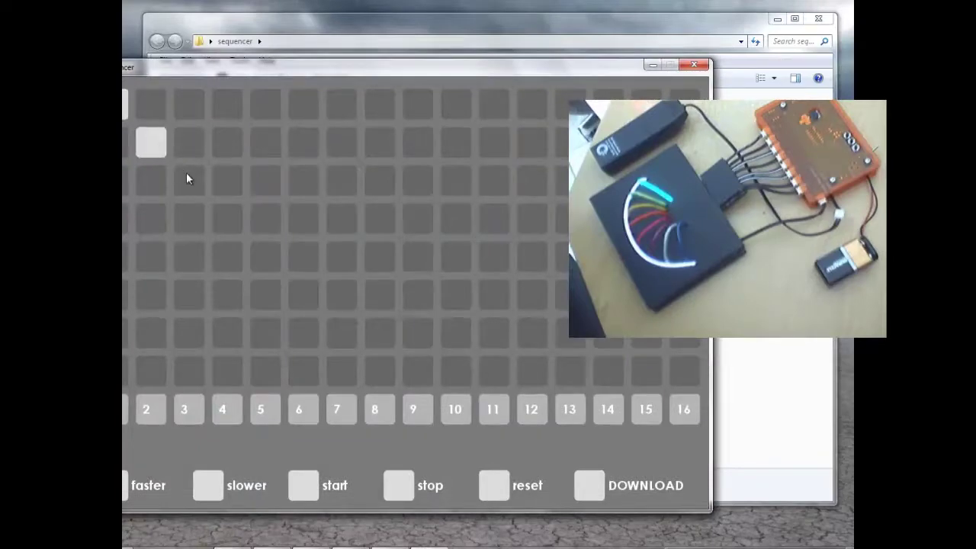
pyautogui.click(265, 181)
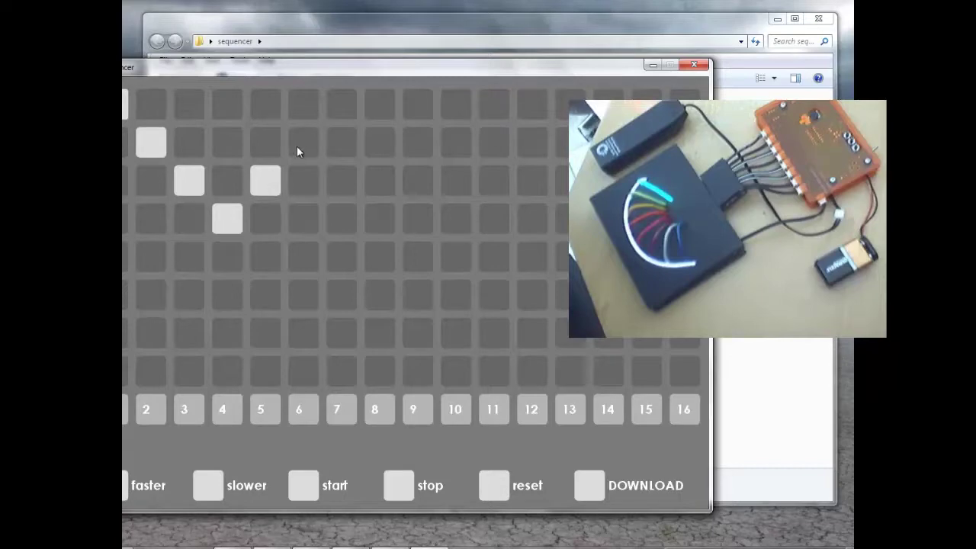
pyautogui.click(337, 103)
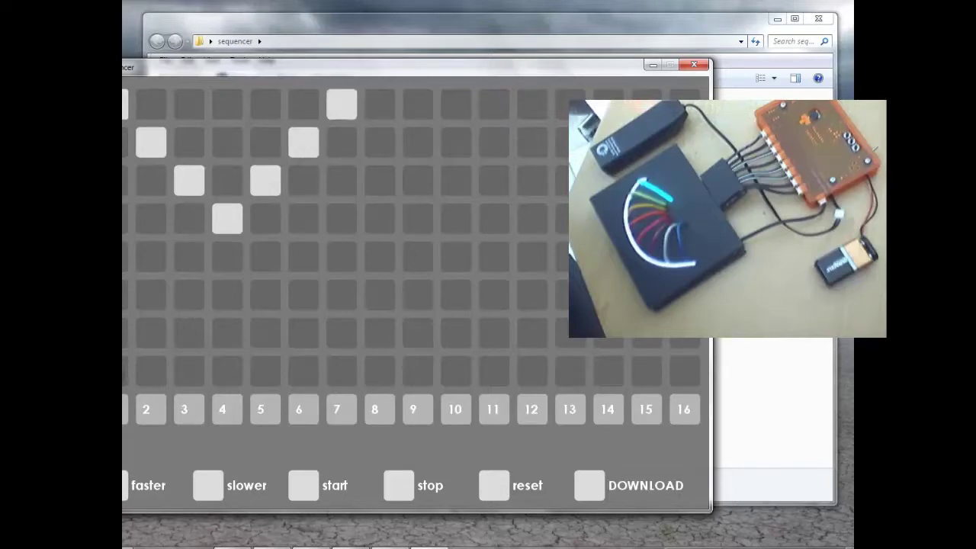
# - Add lower zigzag cells H1, G2, F3 and G6, set seven steps, and start playback
pyautogui.click(124, 374)
pyautogui.click(156, 326)
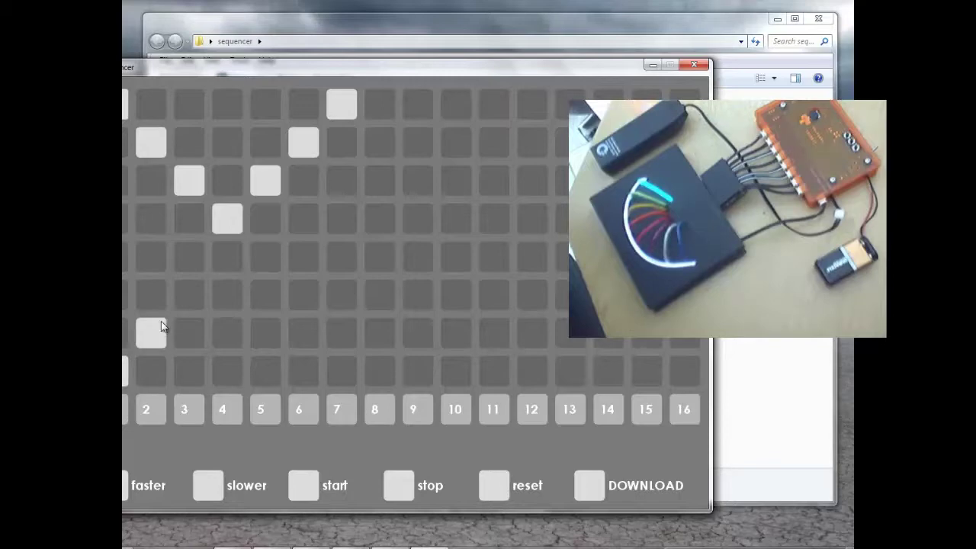
pyautogui.click(190, 293)
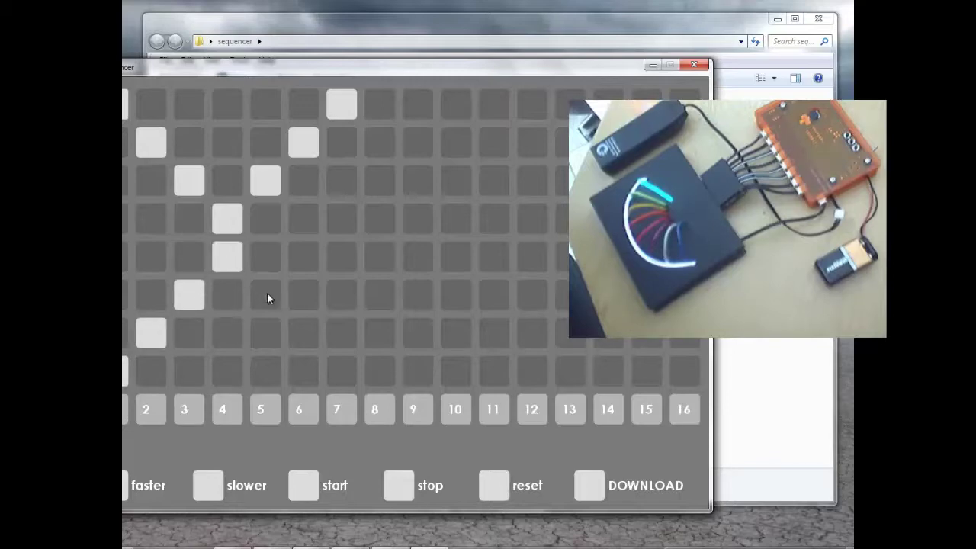
pyautogui.click(304, 337)
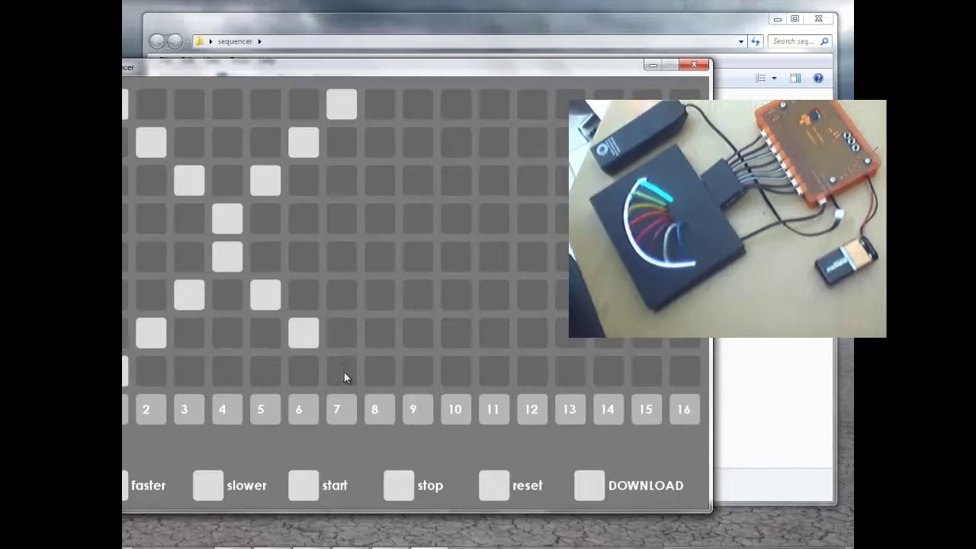
pyautogui.click(347, 416)
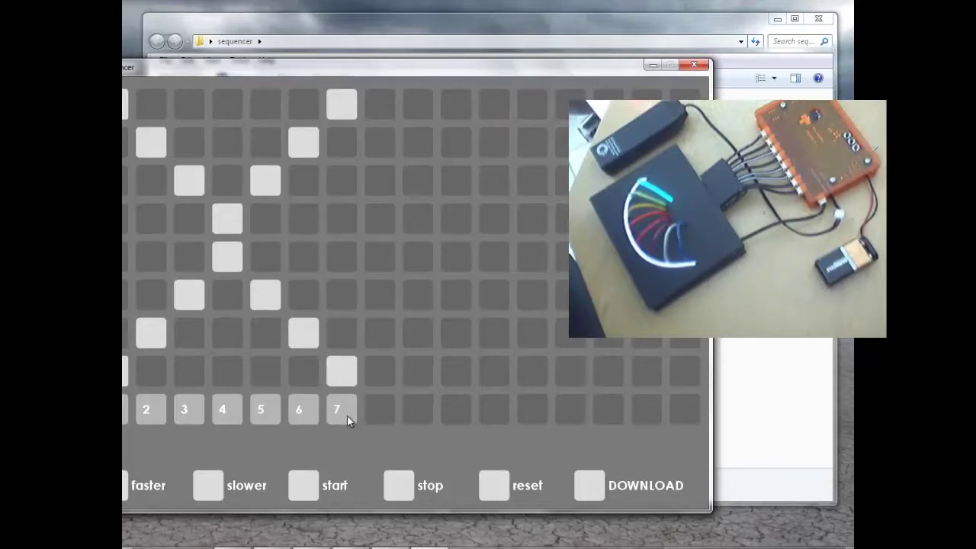
pyautogui.click(305, 487)
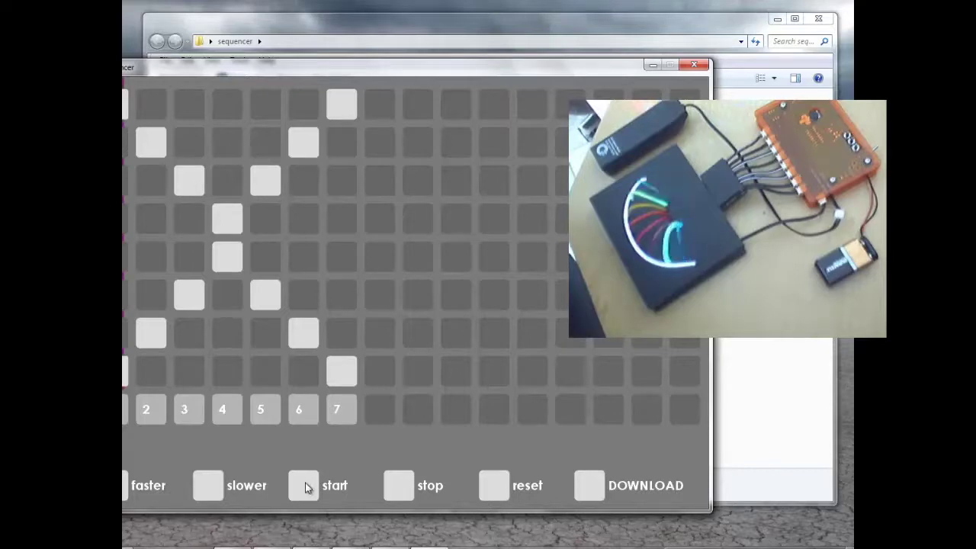